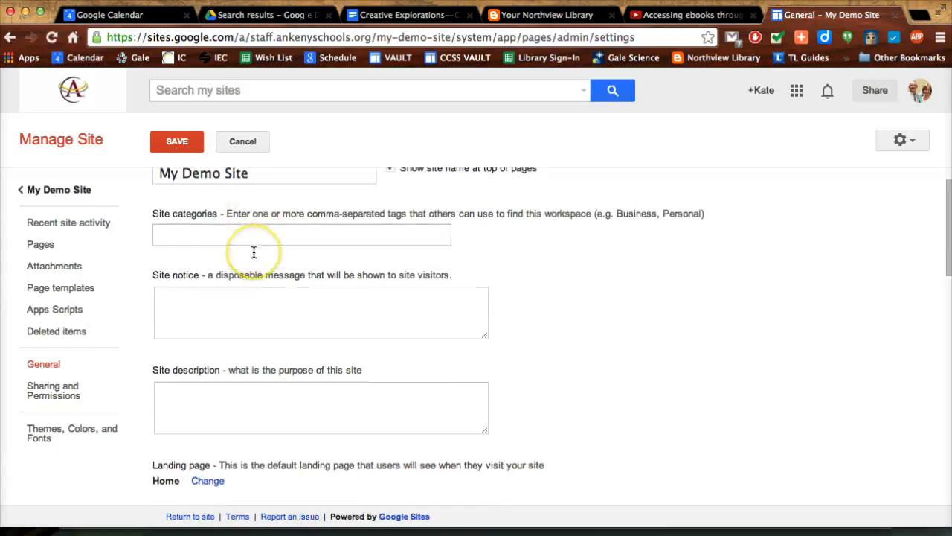
Step: Review the site's general settings, from the site name and landing page through statistics to language, mobile and access options
{"action": "scroll", "coordinate": [240, 216], "scroll_direction": "up", "scroll_amount": 1}
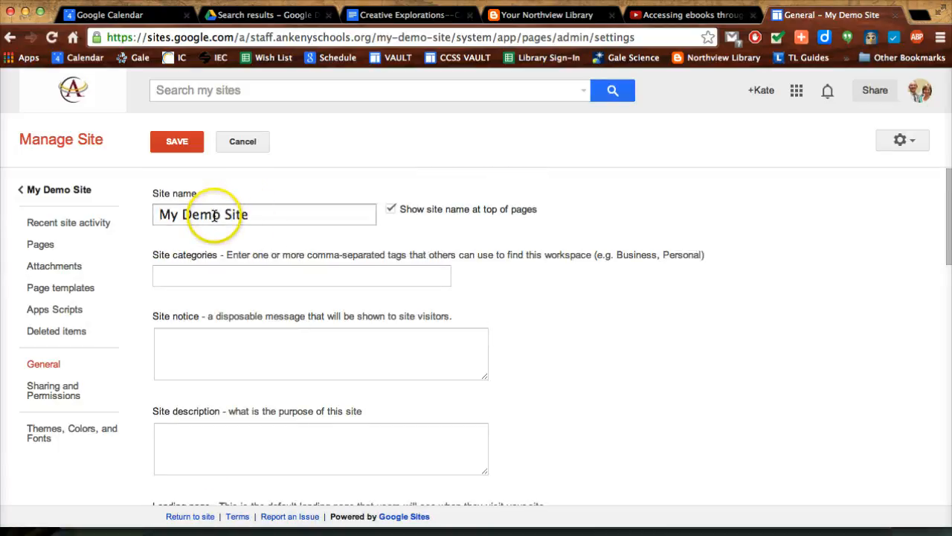
{"action": "left_click", "coordinate": [214, 215]}
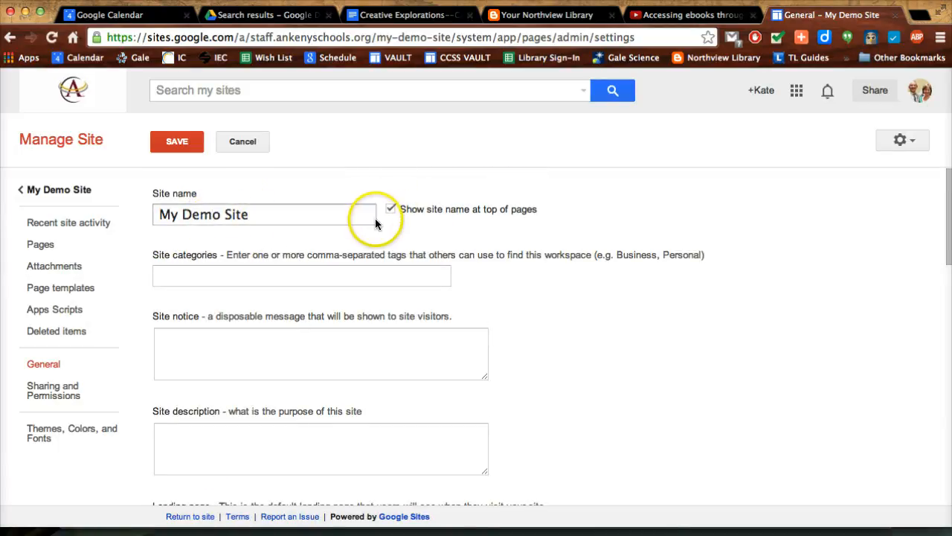
{"action": "scroll", "coordinate": [375, 218], "scroll_direction": "down", "scroll_amount": 3}
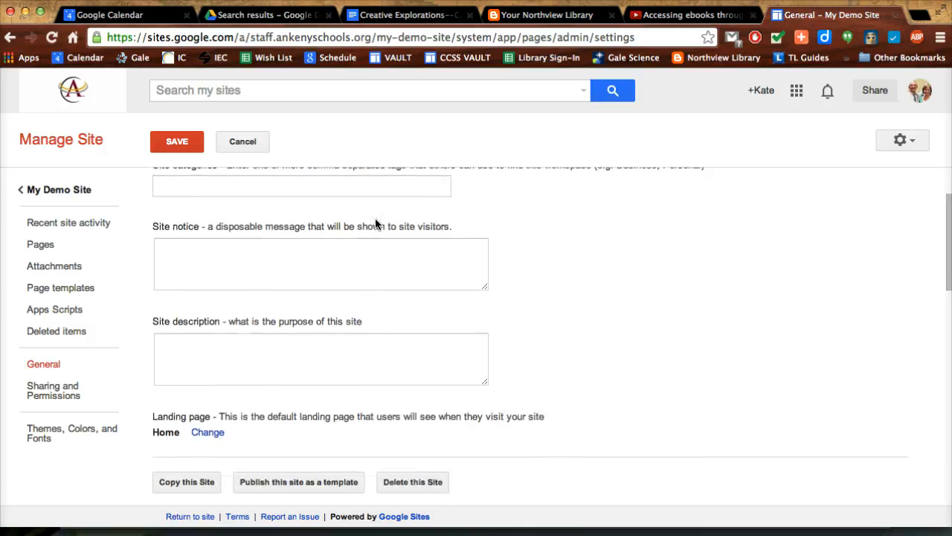
{"action": "scroll", "coordinate": [375, 218], "scroll_direction": "up", "scroll_amount": 2}
{"action": "scroll", "coordinate": [283, 375], "scroll_direction": "down", "scroll_amount": 4}
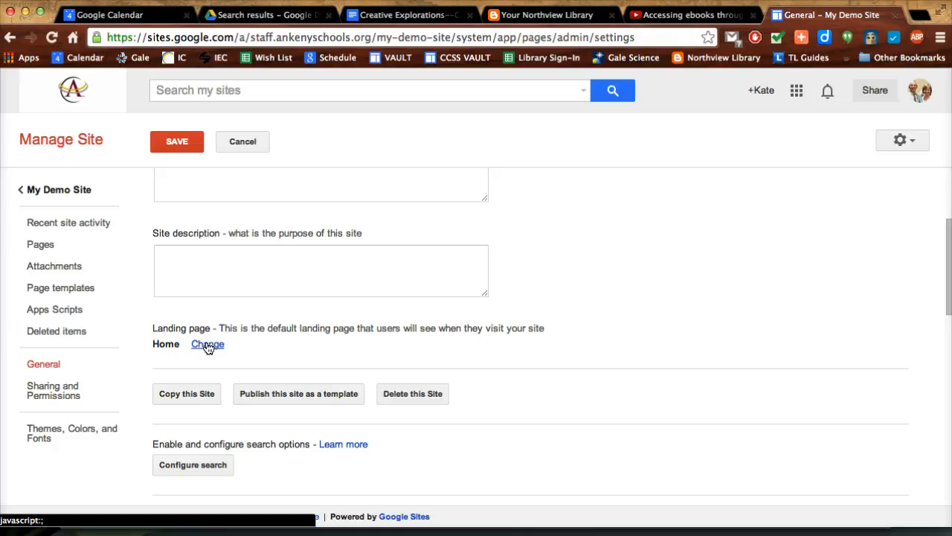
{"action": "scroll", "coordinate": [206, 347], "scroll_direction": "down", "scroll_amount": 2}
{"action": "left_click", "coordinate": [204, 350]}
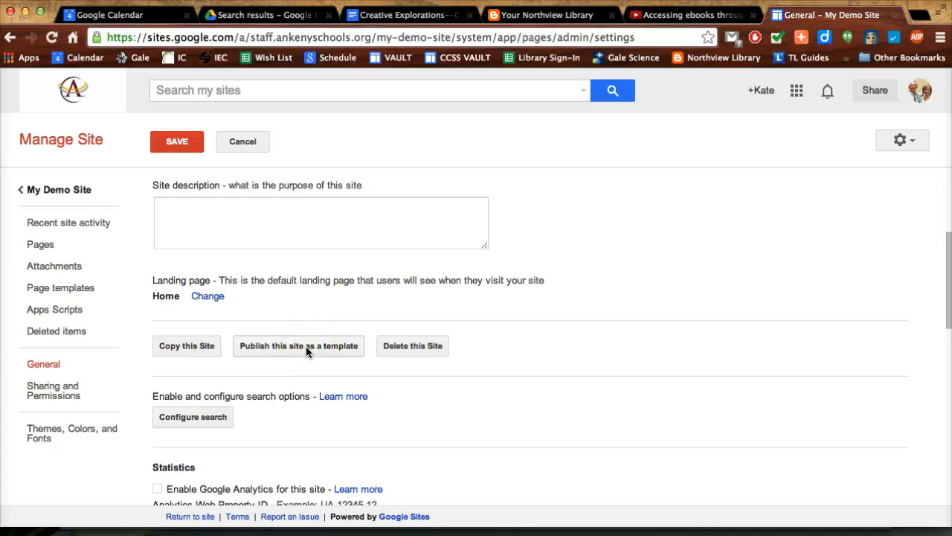
{"action": "scroll", "coordinate": [409, 337], "scroll_direction": "down", "scroll_amount": 3}
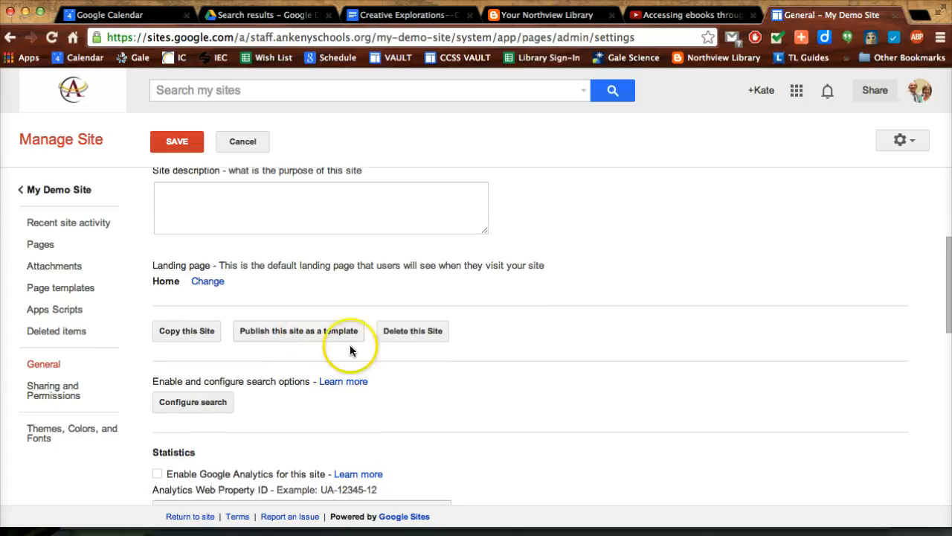
{"action": "scroll", "coordinate": [260, 297], "scroll_direction": "down", "scroll_amount": 5}
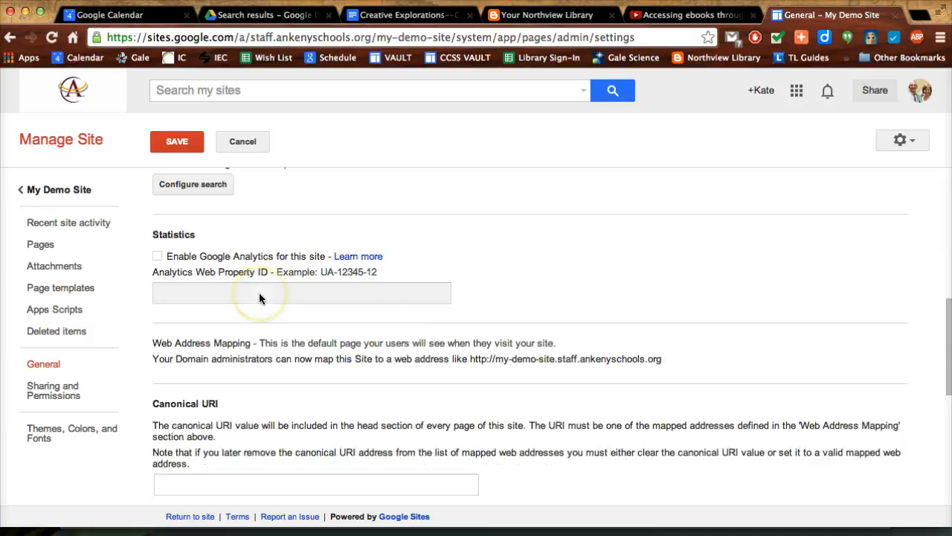
{"action": "scroll", "coordinate": [260, 298], "scroll_direction": "down", "scroll_amount": 3}
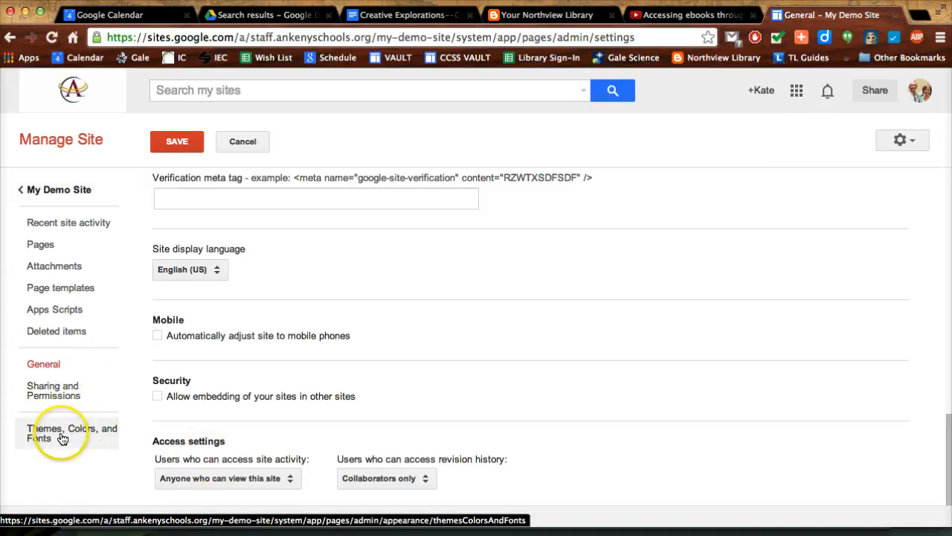
Step: Open the site's theme, color and font settings and look through the entire page's background and text options
{"action": "left_click", "coordinate": [62, 438]}
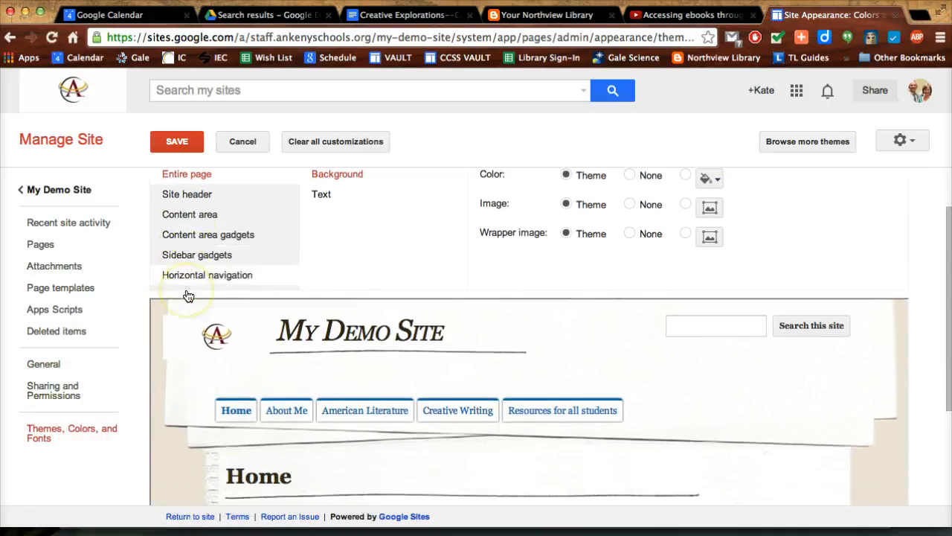
{"action": "left_click", "coordinate": [204, 235]}
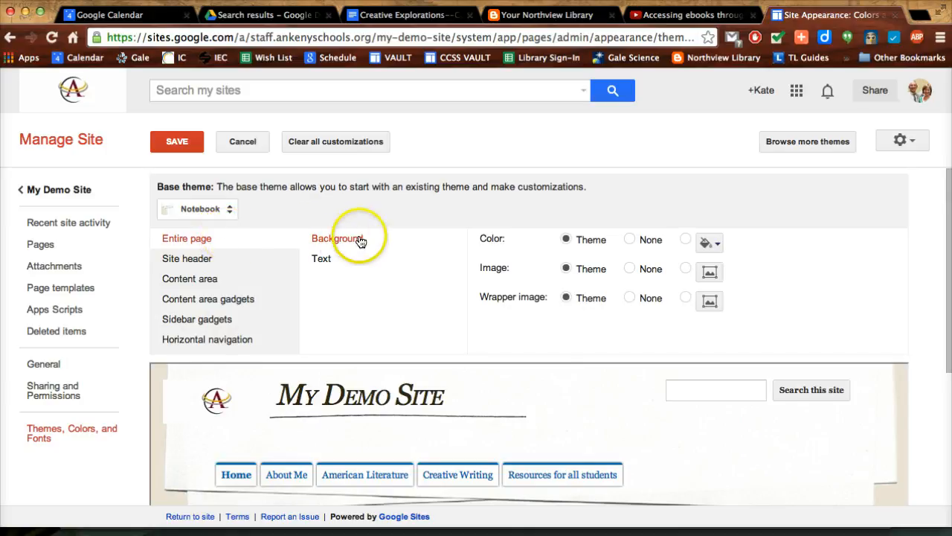
{"action": "left_click", "coordinate": [450, 257]}
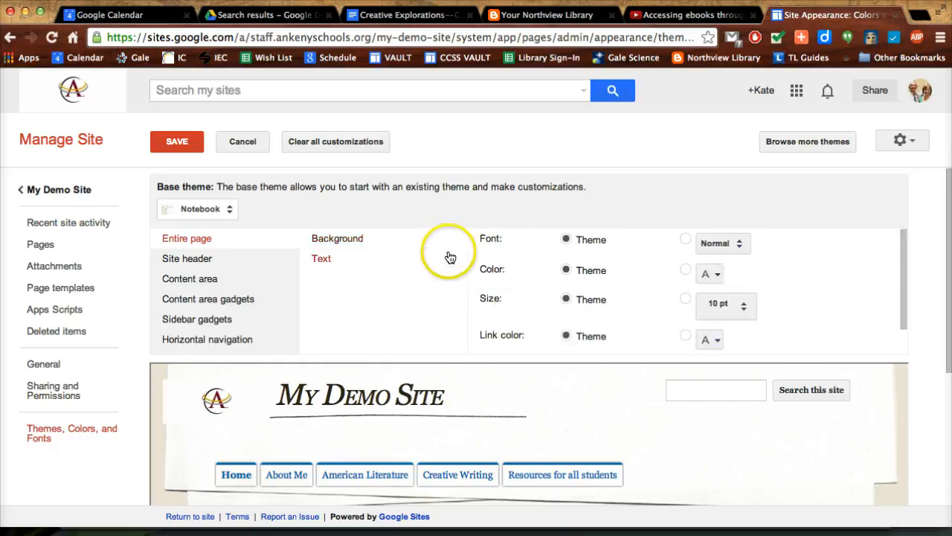
{"action": "left_click", "coordinate": [362, 230]}
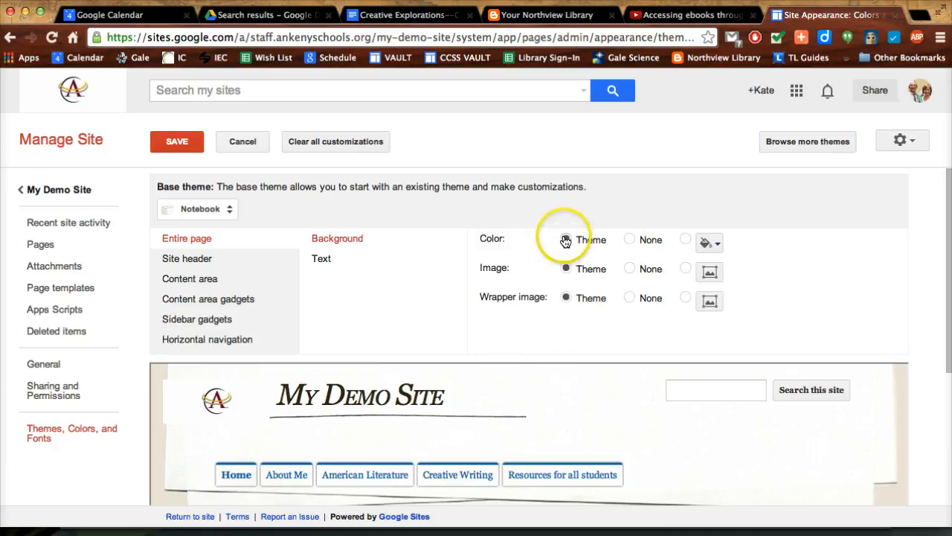
{"action": "scroll", "coordinate": [561, 412], "scroll_direction": "down", "scroll_amount": 2}
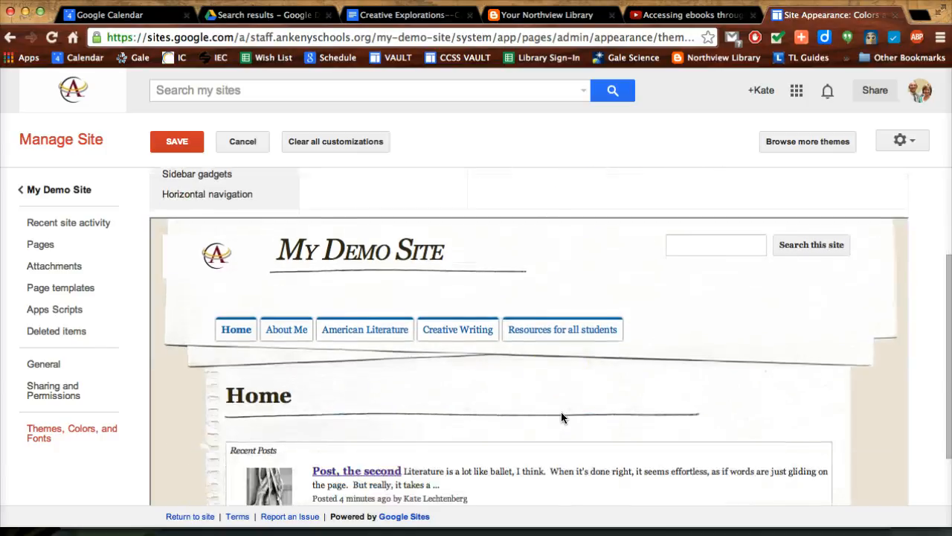
{"action": "scroll", "coordinate": [562, 412], "scroll_direction": "up", "scroll_amount": 2}
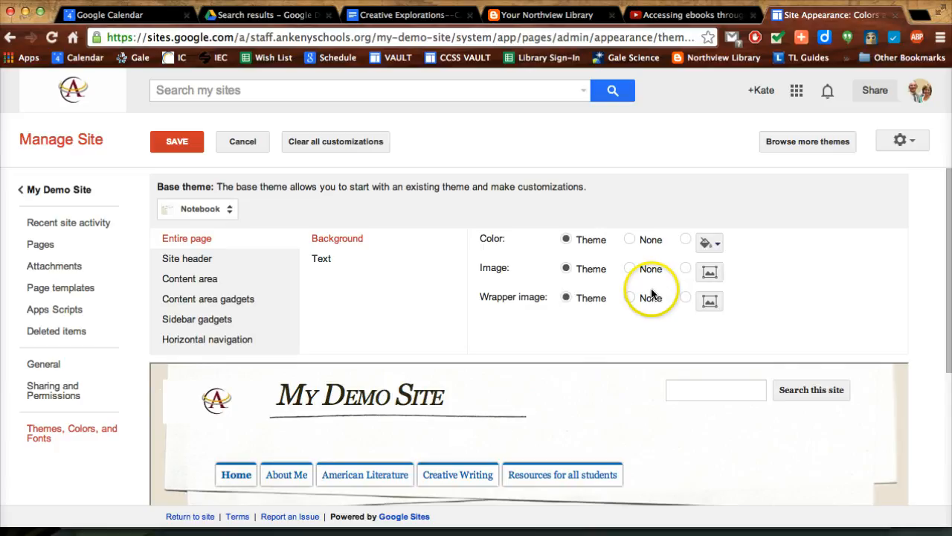
Step: Try a bright magenta background color for the entire page, preview it, and return the color to the theme setting
{"action": "left_click", "coordinate": [705, 245]}
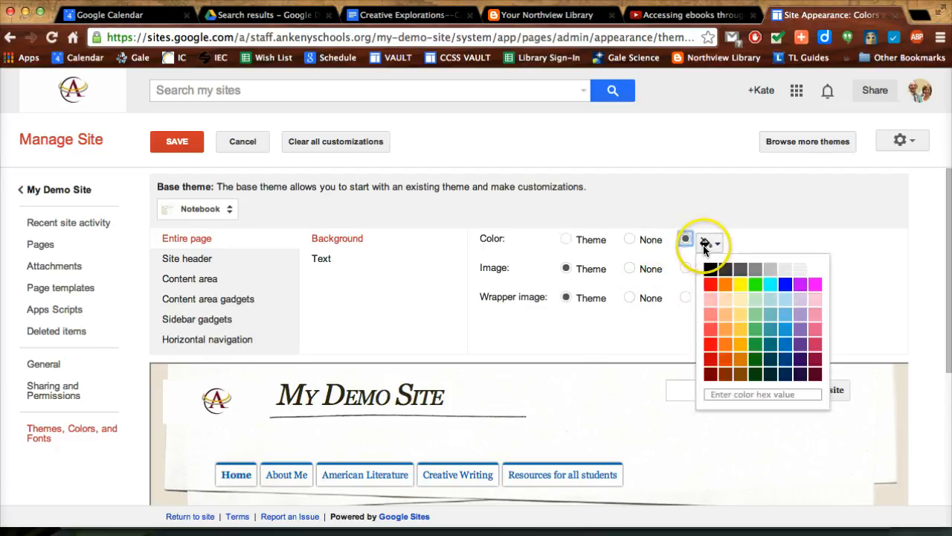
{"action": "left_click", "coordinate": [815, 284]}
{"action": "scroll", "coordinate": [616, 439], "scroll_direction": "down", "scroll_amount": 3}
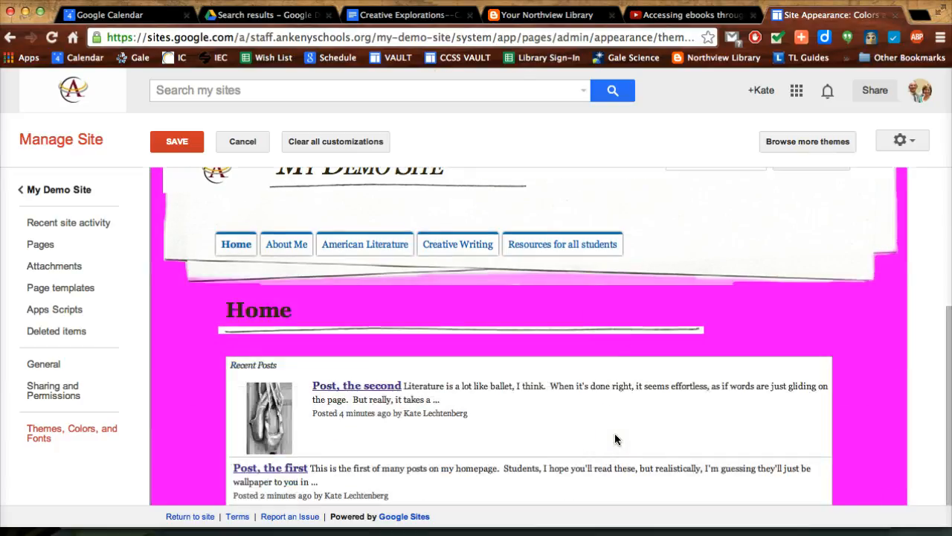
{"action": "scroll", "coordinate": [616, 439], "scroll_direction": "up", "scroll_amount": 3}
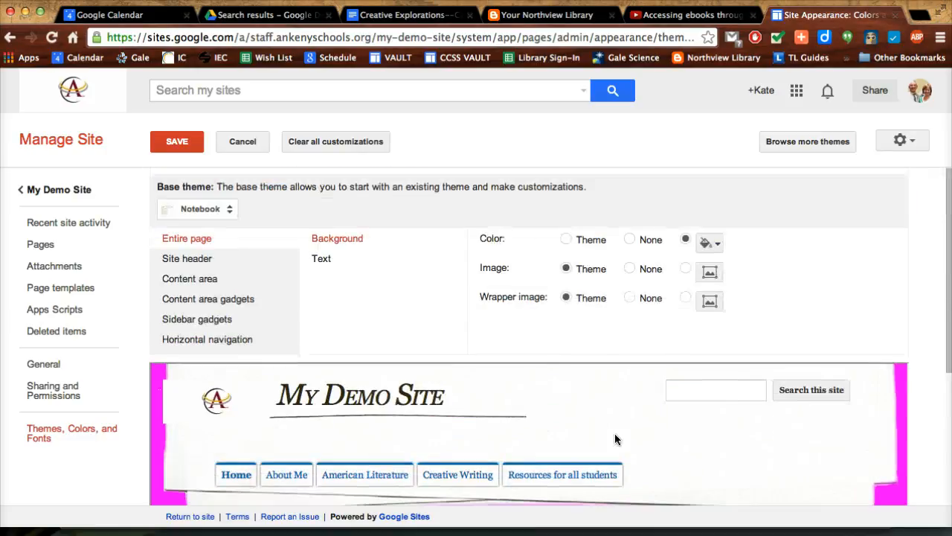
{"action": "left_click", "coordinate": [567, 239]}
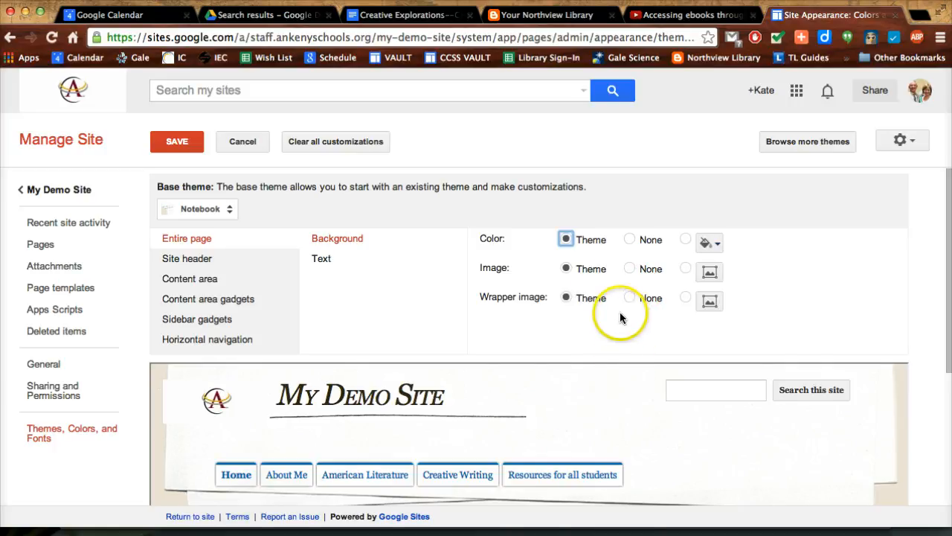
Step: Try bandaids.jpg from the Pictures folder as the entire page's background image, preview it, and return to the theme image
{"action": "left_click", "coordinate": [686, 269]}
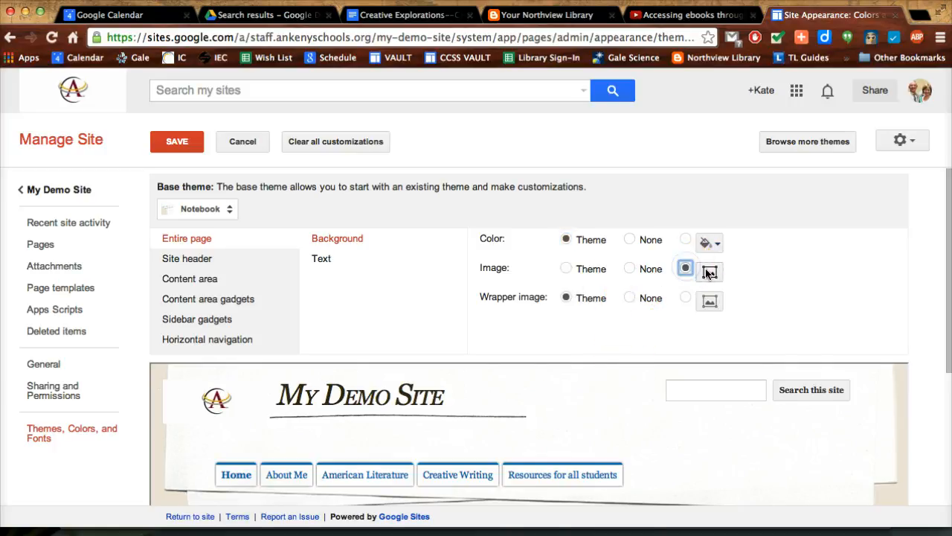
{"action": "left_click", "coordinate": [709, 272]}
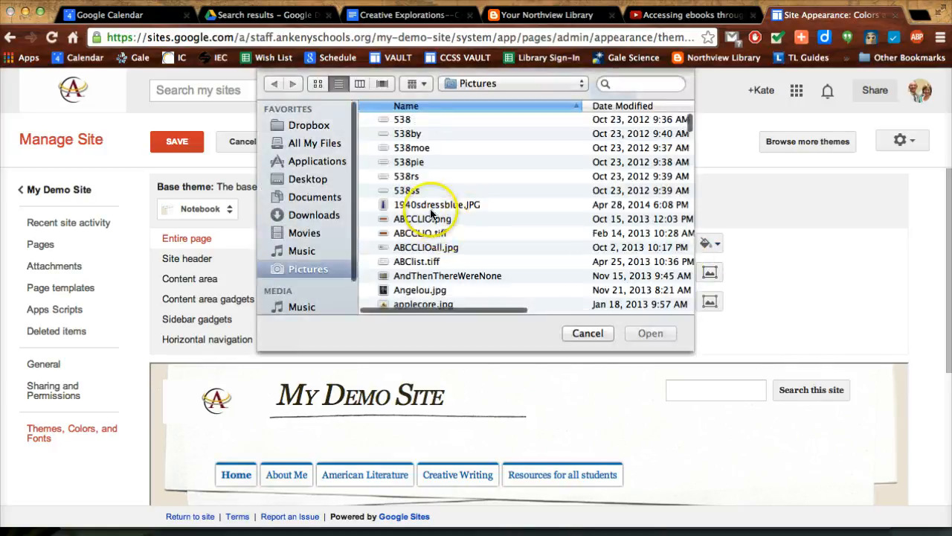
{"action": "scroll", "coordinate": [431, 214], "scroll_direction": "down", "scroll_amount": 3}
{"action": "scroll", "coordinate": [431, 214], "scroll_direction": "down", "scroll_amount": 3}
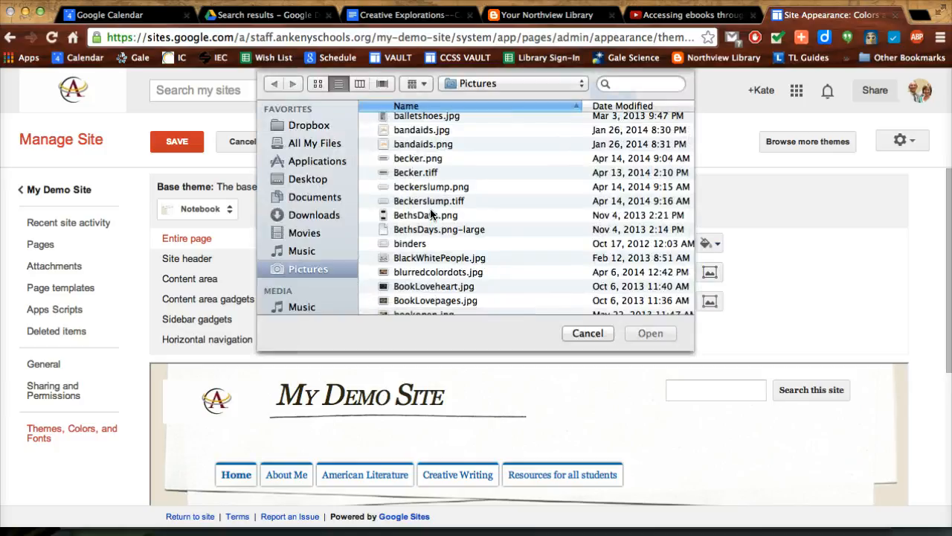
{"action": "double_click", "coordinate": [407, 130]}
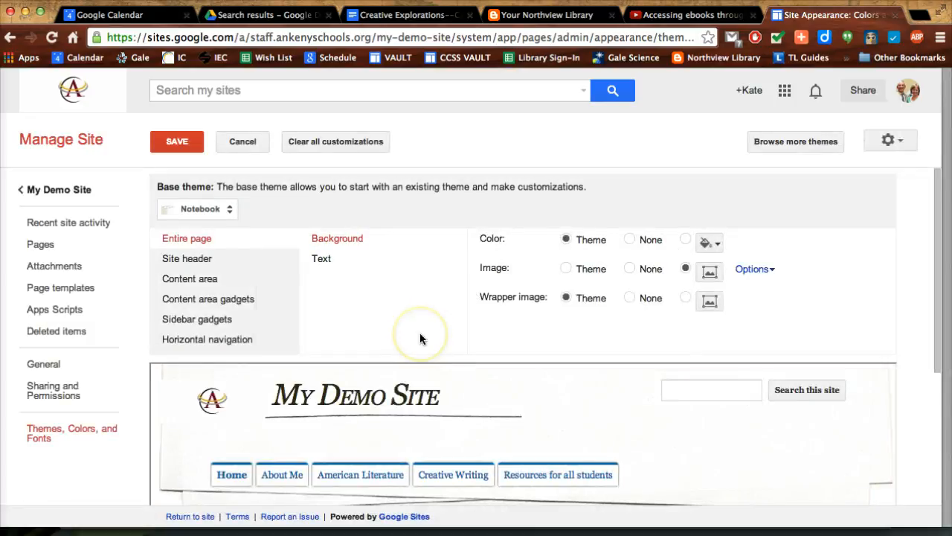
{"action": "scroll", "coordinate": [420, 335], "scroll_direction": "down", "scroll_amount": 5}
{"action": "scroll", "coordinate": [420, 338], "scroll_direction": "up", "scroll_amount": 5}
{"action": "scroll", "coordinate": [421, 339], "scroll_direction": "down", "scroll_amount": 5}
{"action": "scroll", "coordinate": [419, 338], "scroll_direction": "up", "scroll_amount": 5}
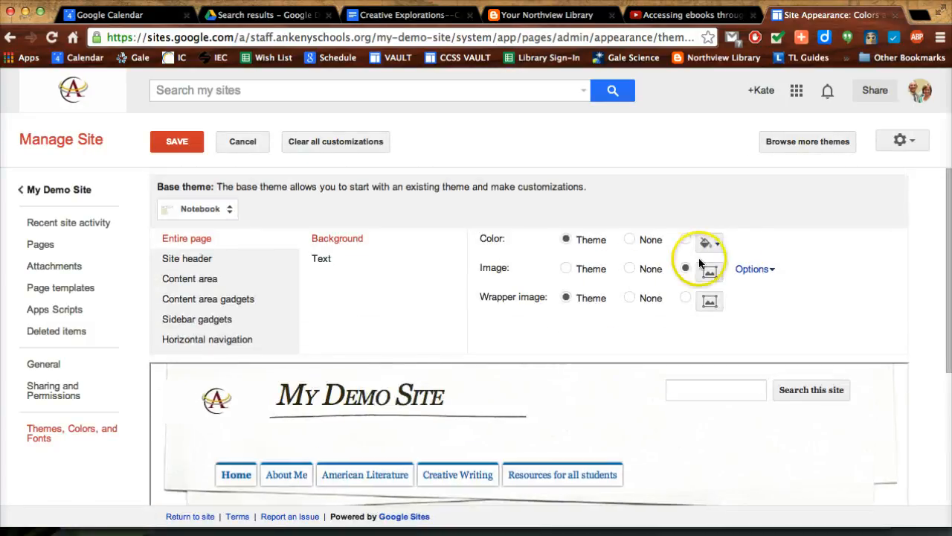
{"action": "left_click", "coordinate": [567, 269]}
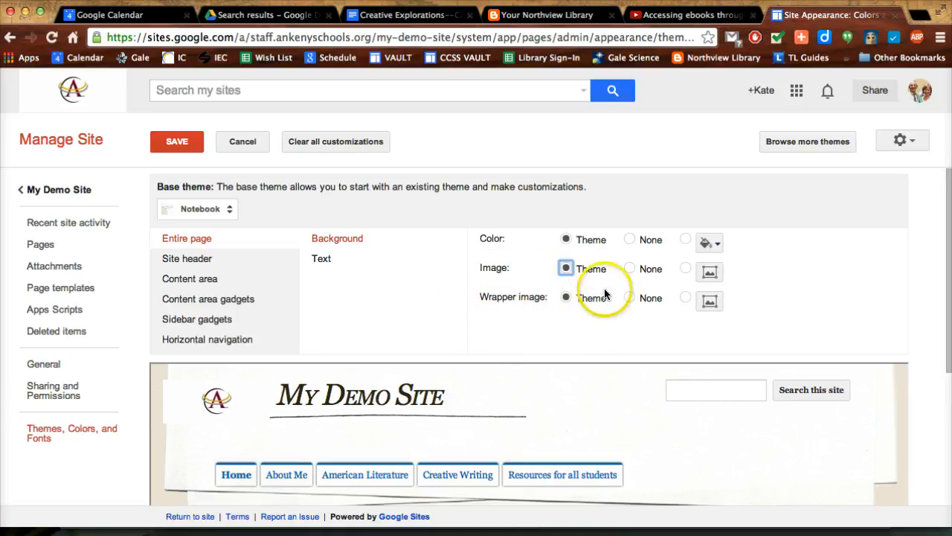
Step: Try smileyface.jpg from the Pictures folder as the entire page's wrapper image and preview it on the home page
{"action": "left_click", "coordinate": [709, 301]}
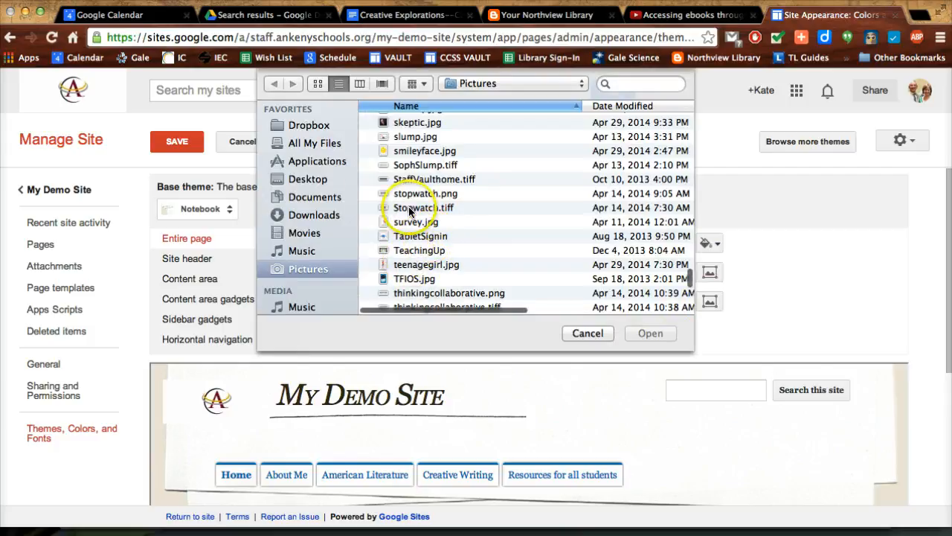
{"action": "left_click", "coordinate": [405, 151]}
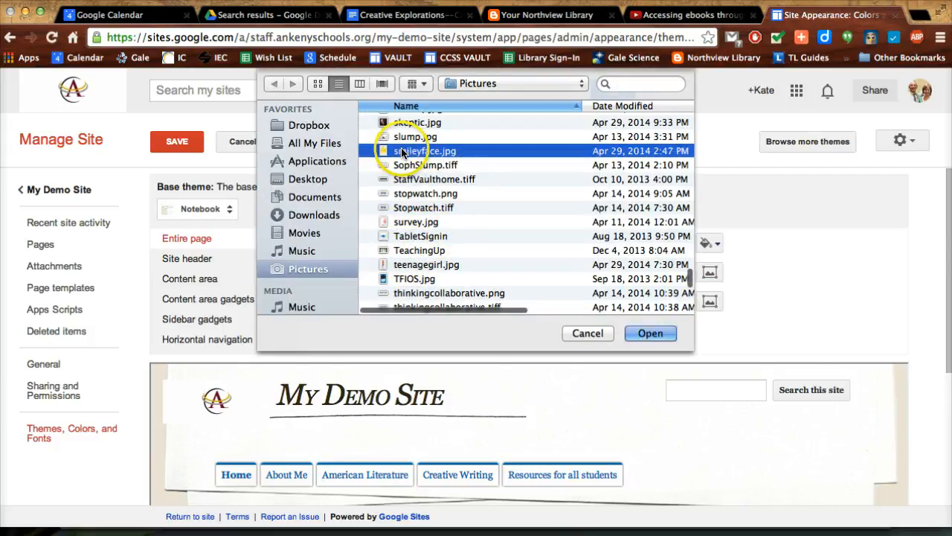
{"action": "left_click", "coordinate": [648, 332]}
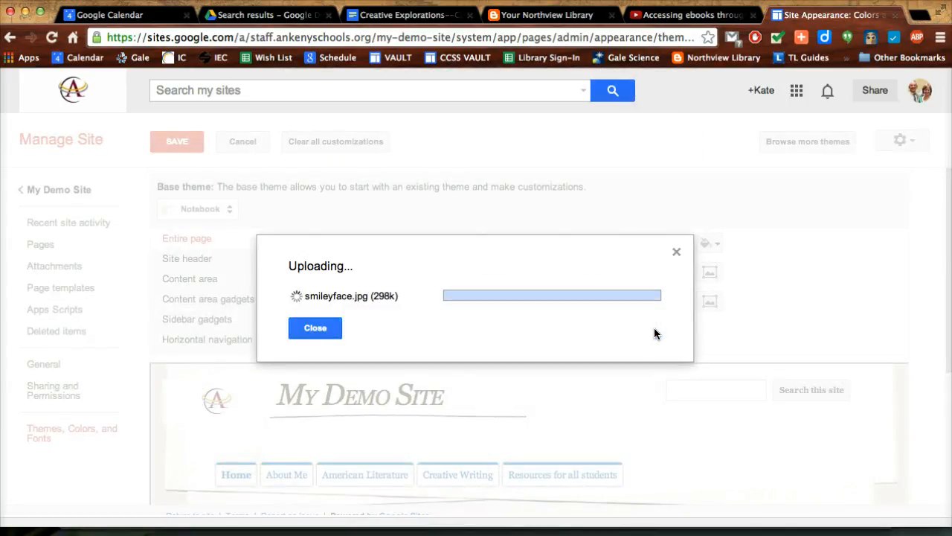
{"action": "left_click", "coordinate": [510, 357]}
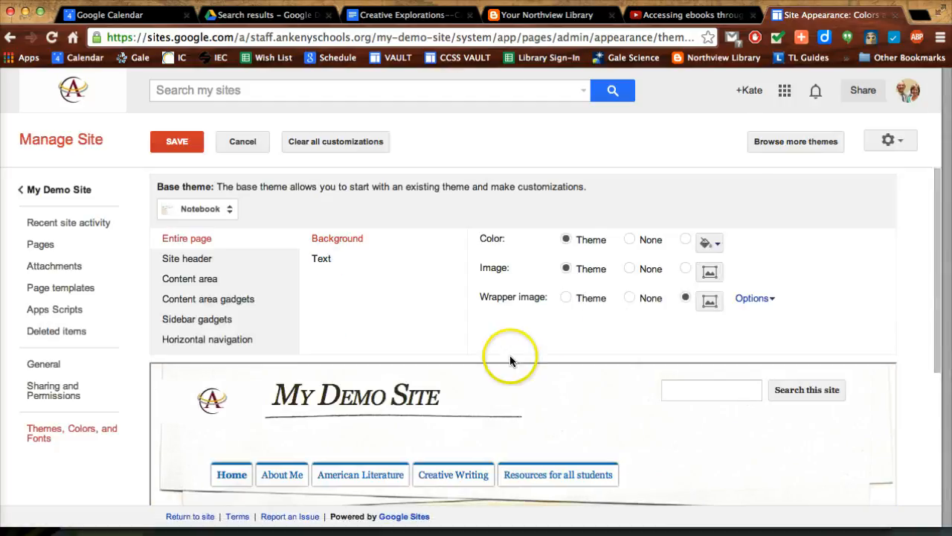
{"action": "scroll", "coordinate": [510, 358], "scroll_direction": "down", "scroll_amount": 3}
{"action": "scroll", "coordinate": [509, 360], "scroll_direction": "down", "scroll_amount": 3}
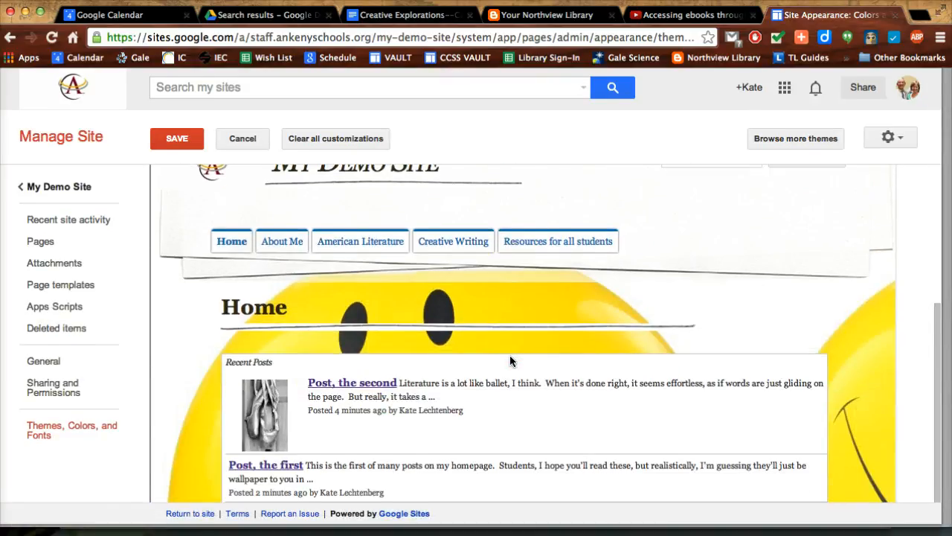
{"action": "scroll", "coordinate": [510, 361], "scroll_direction": "down", "scroll_amount": 1}
{"action": "scroll", "coordinate": [509, 360], "scroll_direction": "up", "scroll_amount": 5}
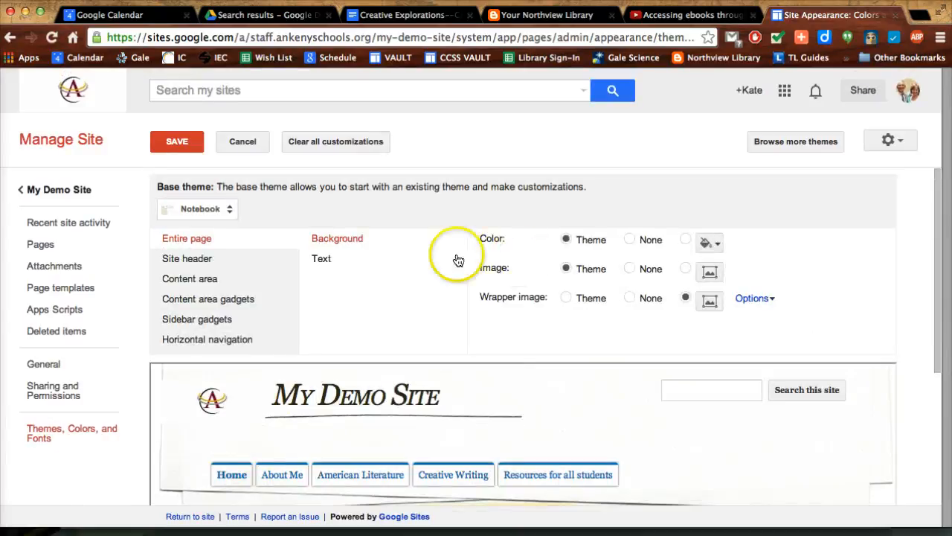
Step: Try the custom background image option alongside the wrapper image, and reset both images to the theme setting
{"action": "left_click", "coordinate": [686, 269]}
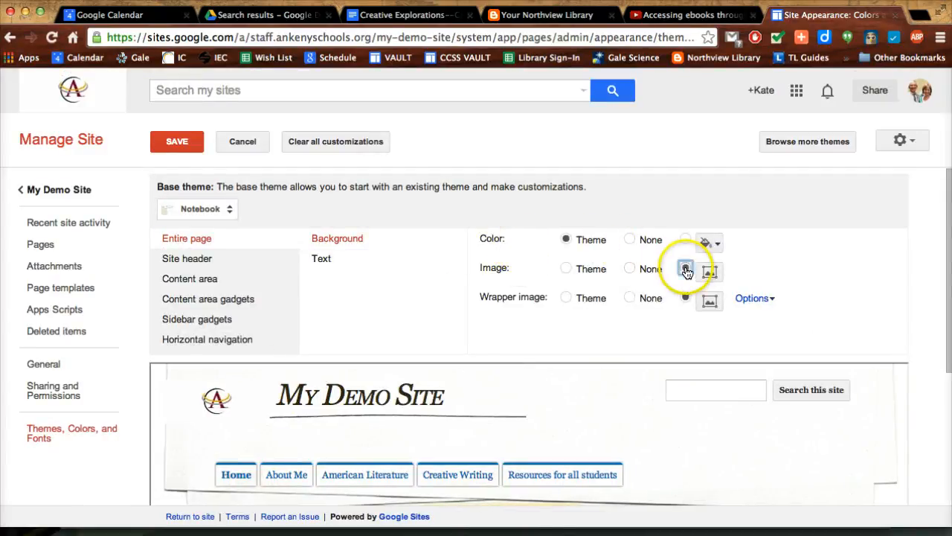
{"action": "scroll", "coordinate": [213, 393], "scroll_direction": "down", "scroll_amount": 3}
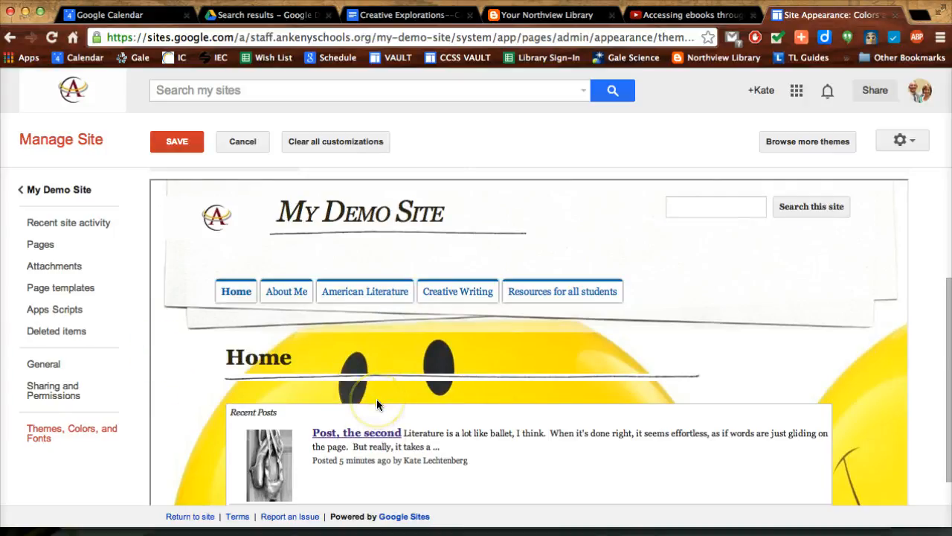
{"action": "scroll", "coordinate": [377, 399], "scroll_direction": "down", "scroll_amount": 1}
{"action": "scroll", "coordinate": [376, 399], "scroll_direction": "up", "scroll_amount": 4}
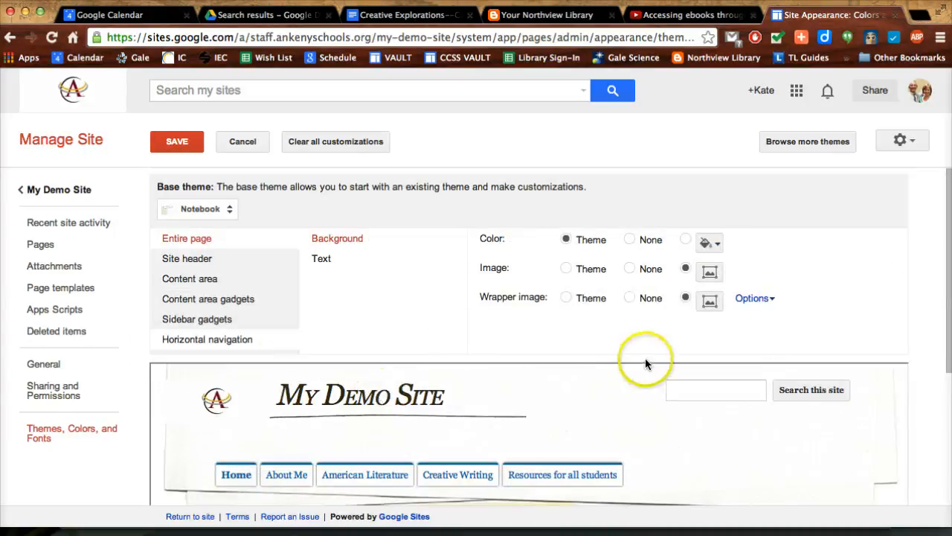
{"action": "left_click", "coordinate": [567, 270]}
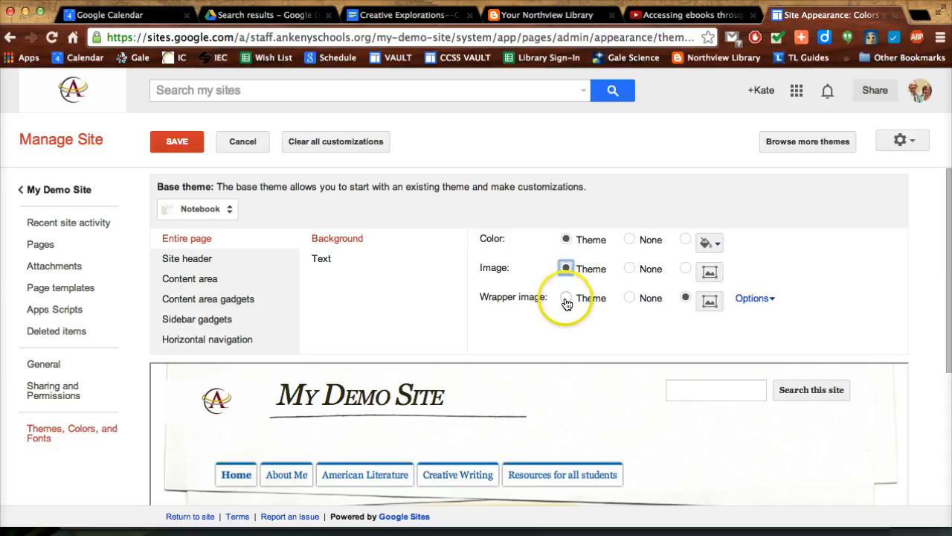
{"action": "left_click", "coordinate": [566, 298]}
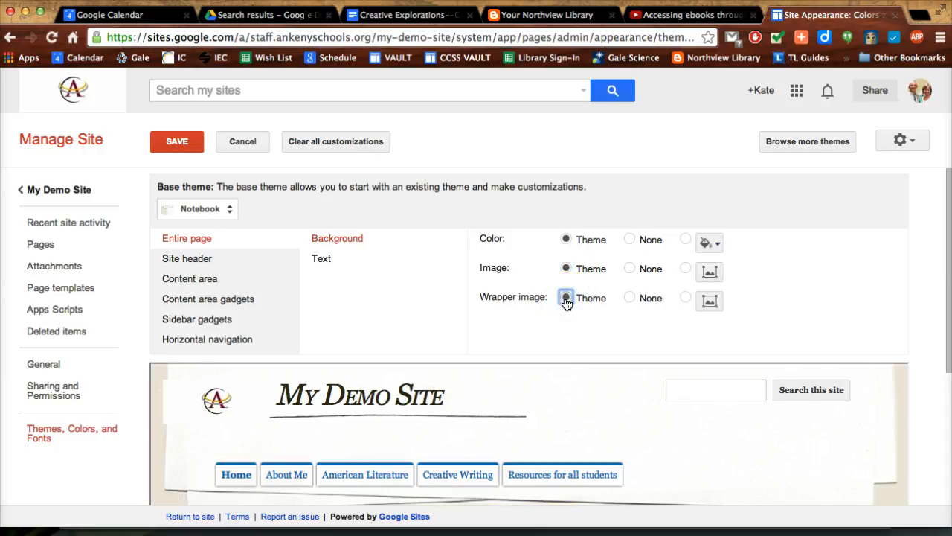
Step: Review the entire page's text settings, from font, color and size to link and visited link colors
{"action": "left_click", "coordinate": [327, 259]}
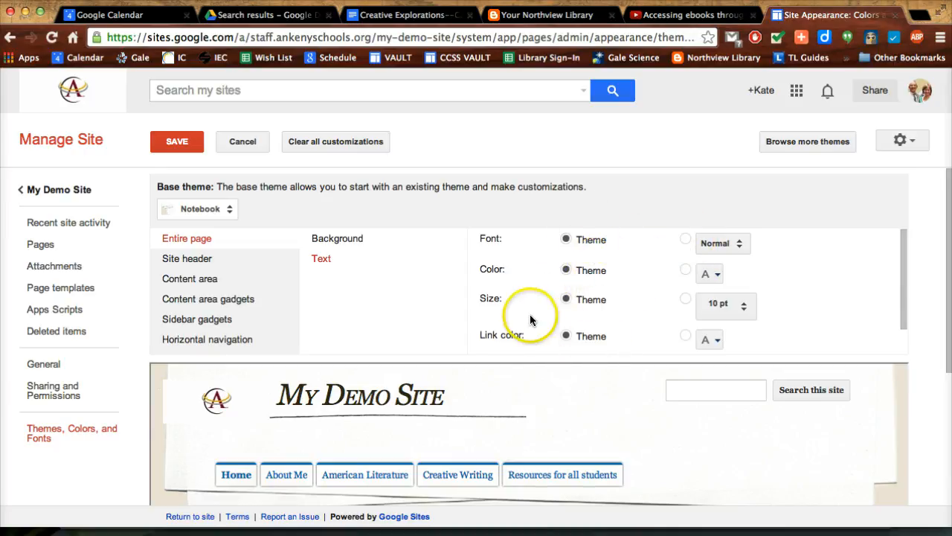
{"action": "scroll", "coordinate": [539, 337], "scroll_direction": "down", "scroll_amount": 2}
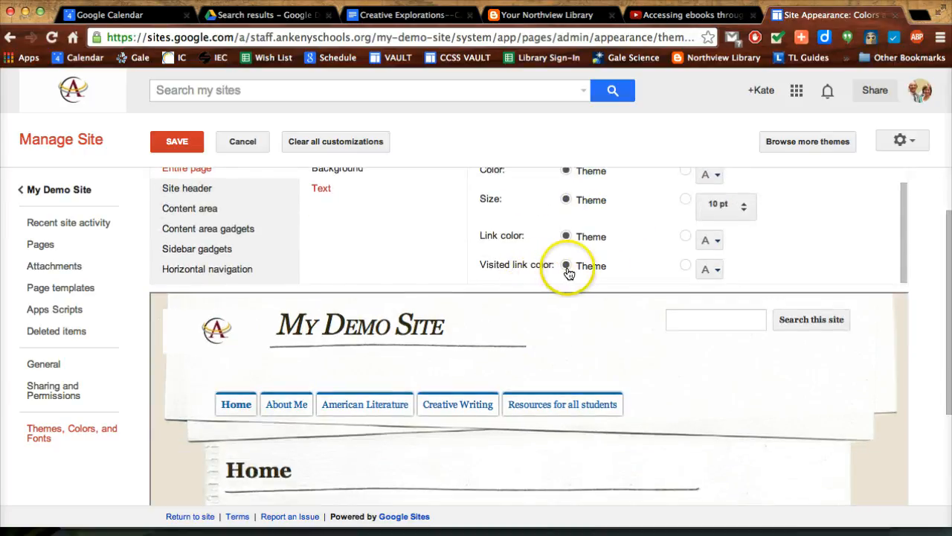
{"action": "scroll", "coordinate": [567, 270], "scroll_direction": "up", "scroll_amount": 2}
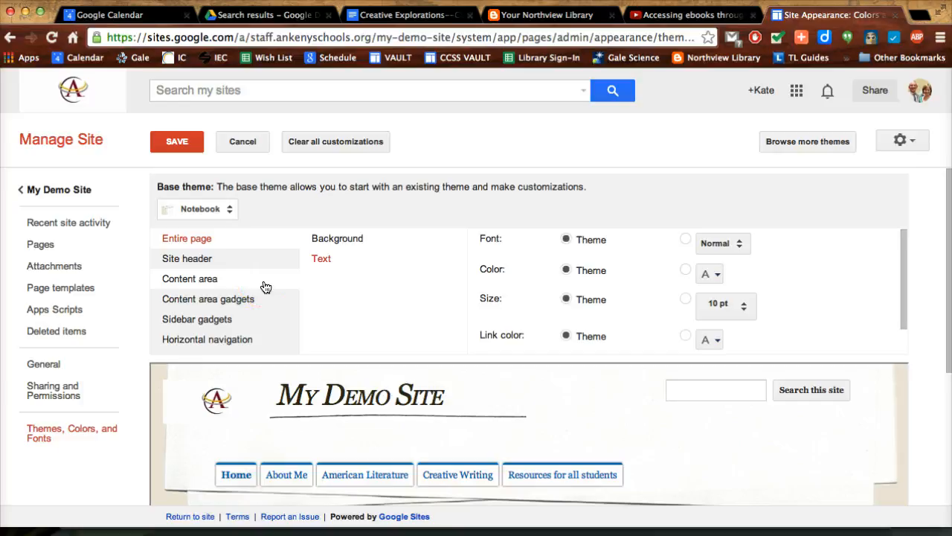
Step: Examine the horizontal navigation, sidebar gadgets and content area gadgets settings, and find the matching elements in the home page preview
{"action": "left_click", "coordinate": [228, 340]}
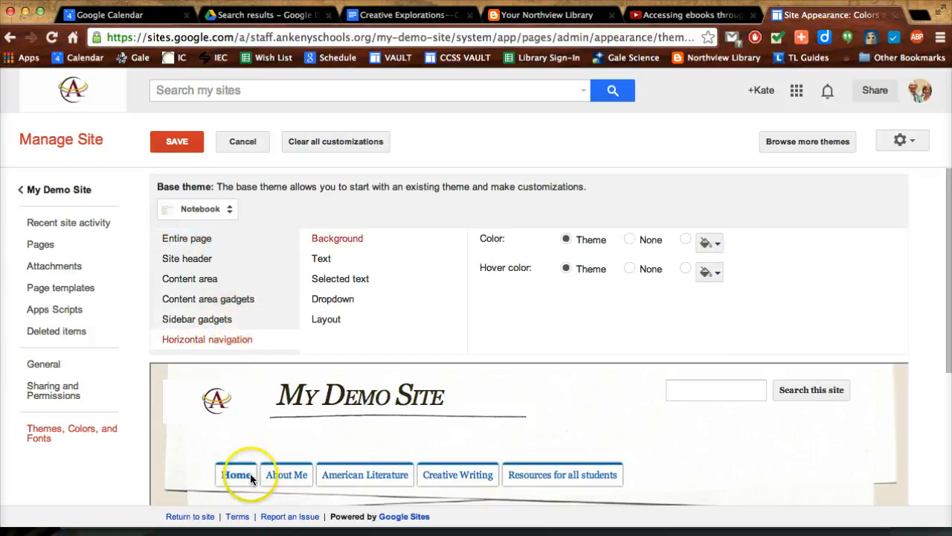
{"action": "left_click", "coordinate": [211, 318]}
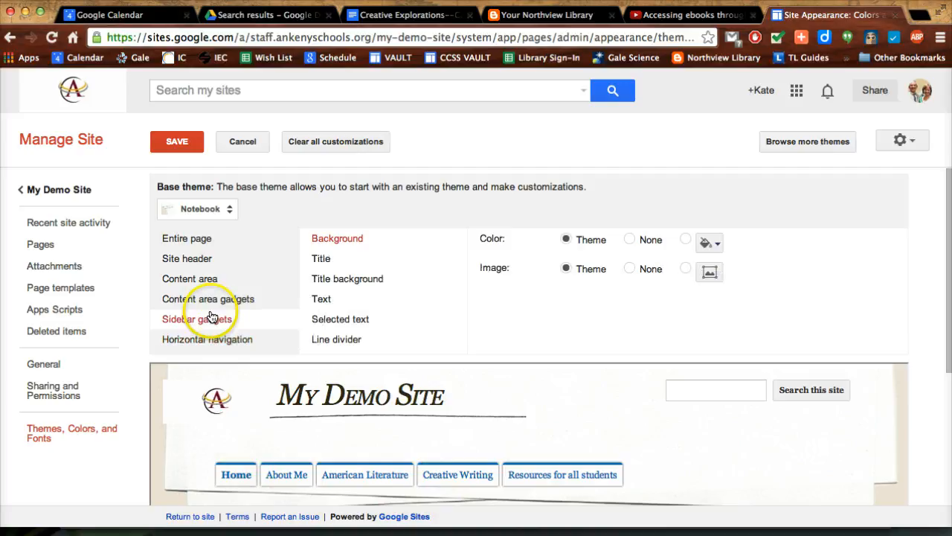
{"action": "left_click", "coordinate": [212, 299]}
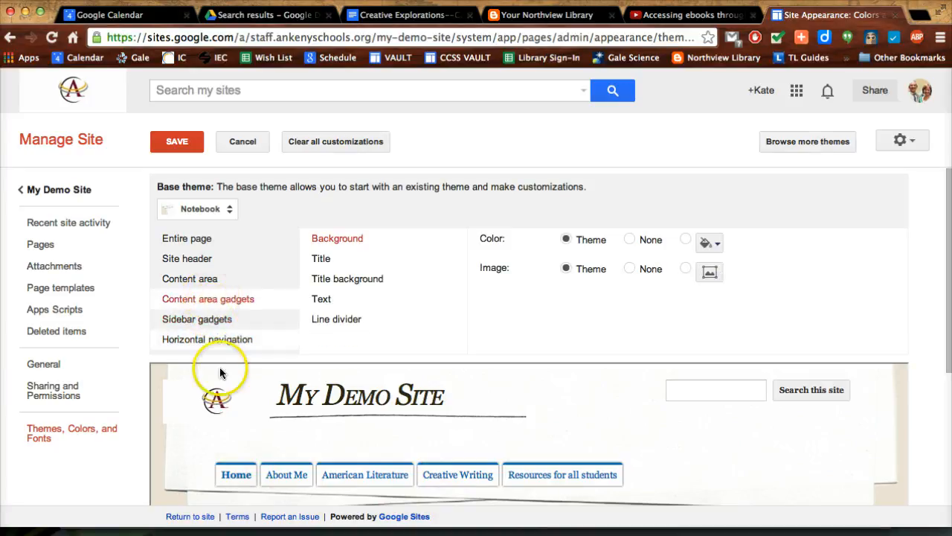
{"action": "scroll", "coordinate": [220, 366], "scroll_direction": "down", "scroll_amount": 5}
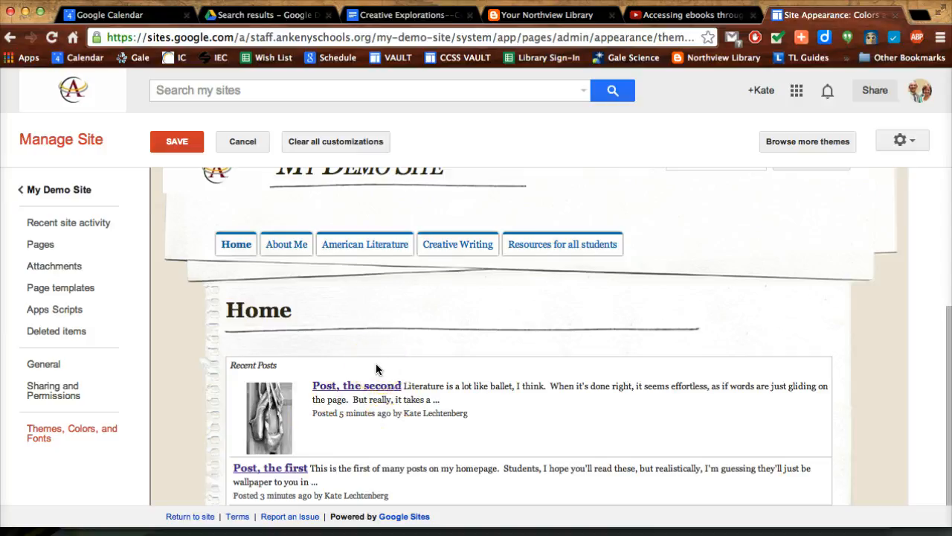
{"action": "scroll", "coordinate": [375, 367], "scroll_direction": "up", "scroll_amount": 3}
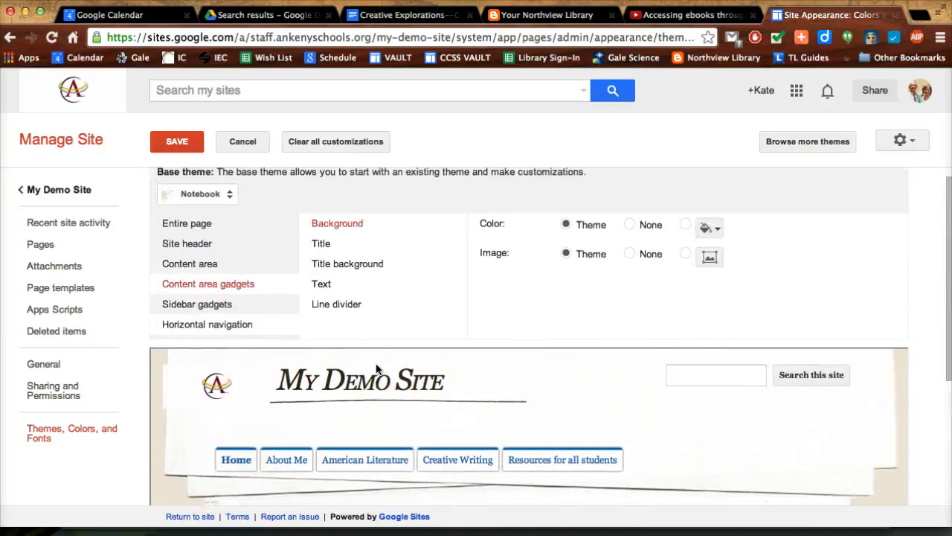
Step: Examine the content area and site header settings, and locate both areas in the home page preview
{"action": "left_click", "coordinate": [237, 264]}
{"action": "scroll", "coordinate": [236, 268], "scroll_direction": "down", "scroll_amount": 2}
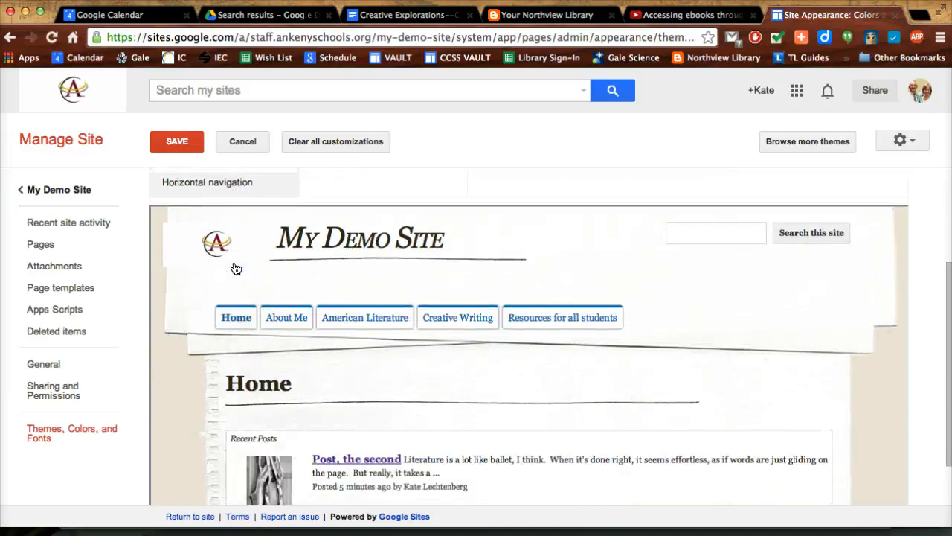
{"action": "scroll", "coordinate": [236, 268], "scroll_direction": "down", "scroll_amount": 1}
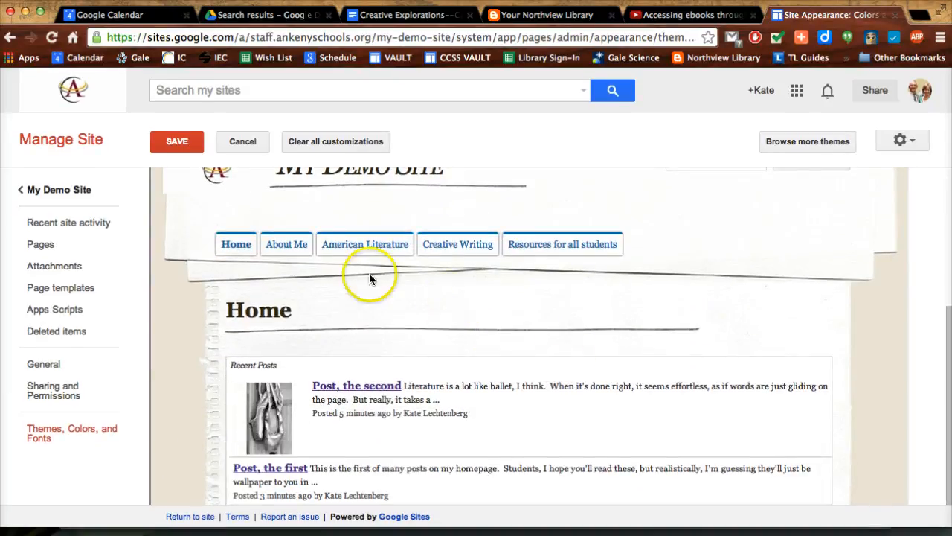
{"action": "scroll", "coordinate": [370, 279], "scroll_direction": "up", "scroll_amount": 3}
{"action": "left_click", "coordinate": [227, 257]}
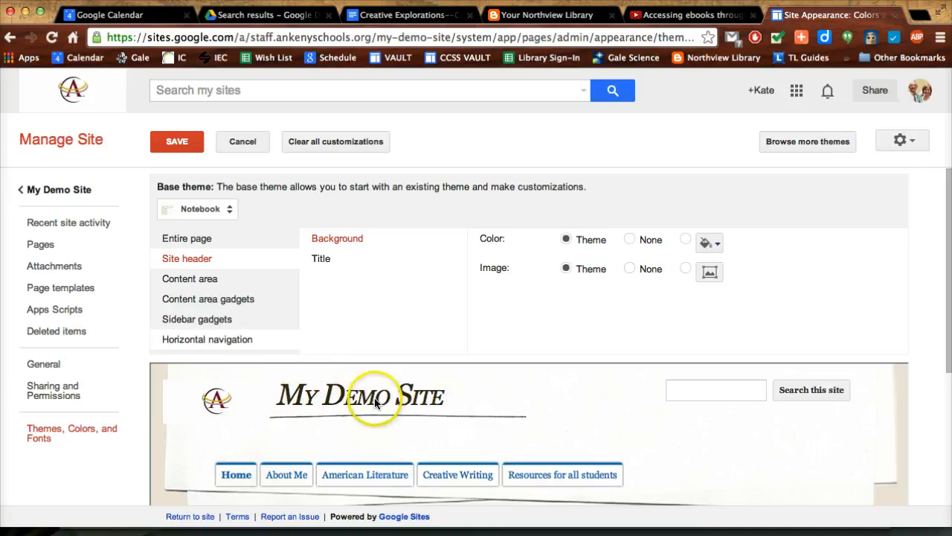
{"action": "left_click", "coordinate": [223, 286]}
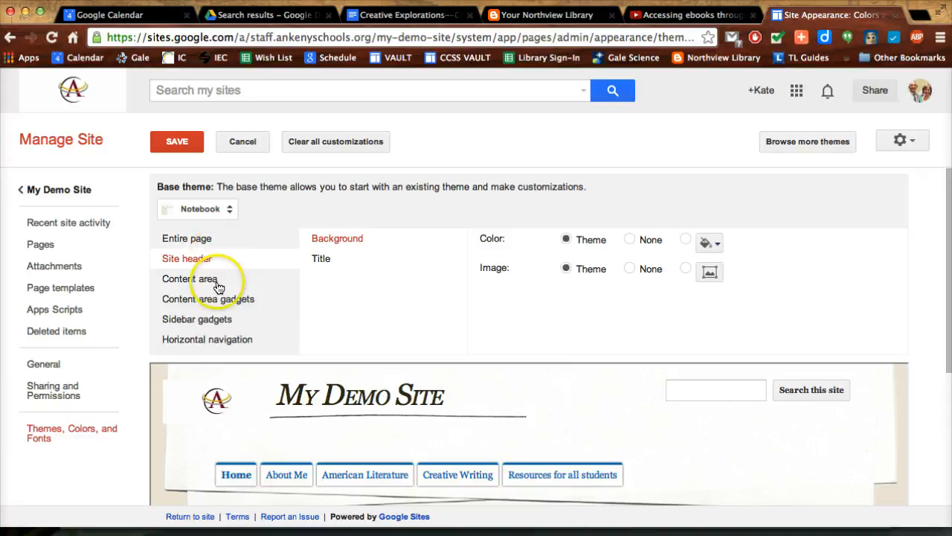
{"action": "scroll", "coordinate": [218, 316], "scroll_direction": "down", "scroll_amount": 1}
{"action": "scroll", "coordinate": [216, 316], "scroll_direction": "up", "scroll_amount": 1}
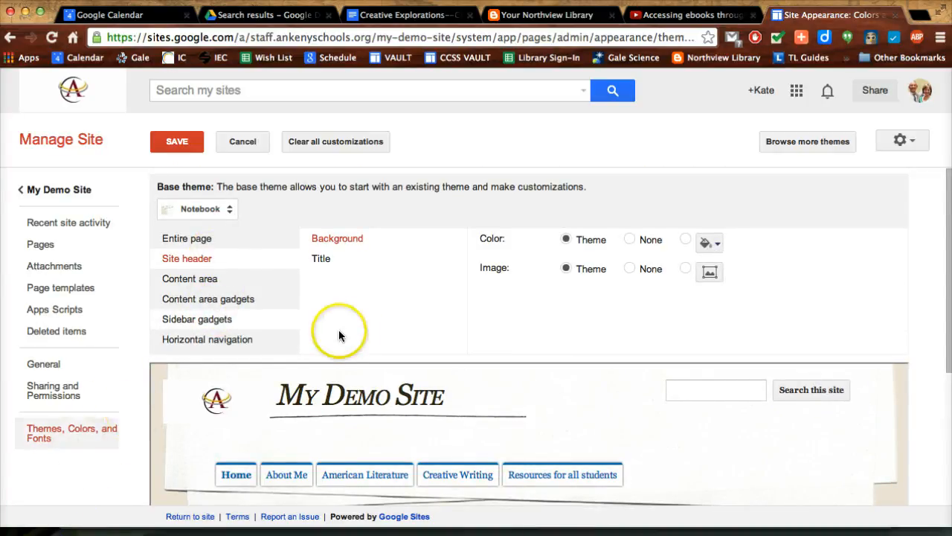
Step: Change the base theme to Vinyl Panel, preview it on the home page, and look through the other base themes
{"action": "left_click", "coordinate": [233, 211]}
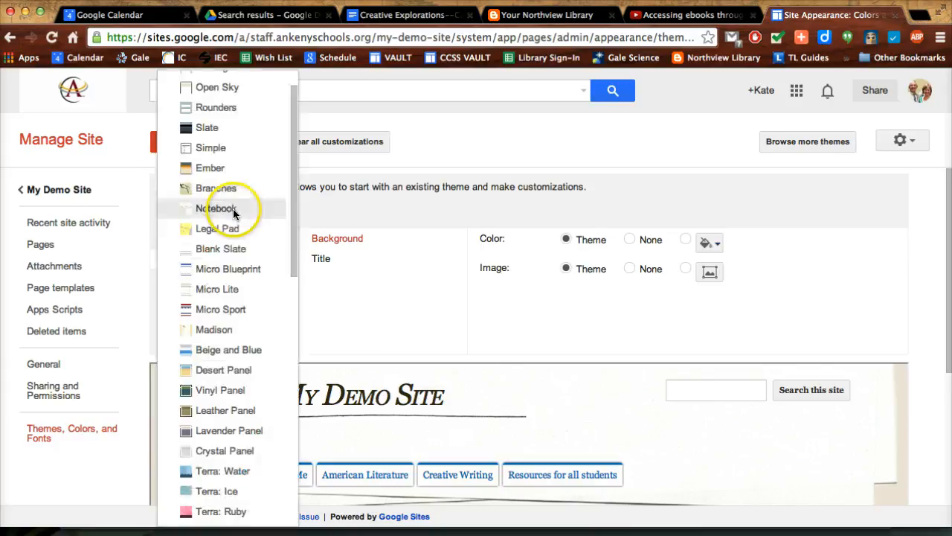
{"action": "left_click", "coordinate": [223, 390]}
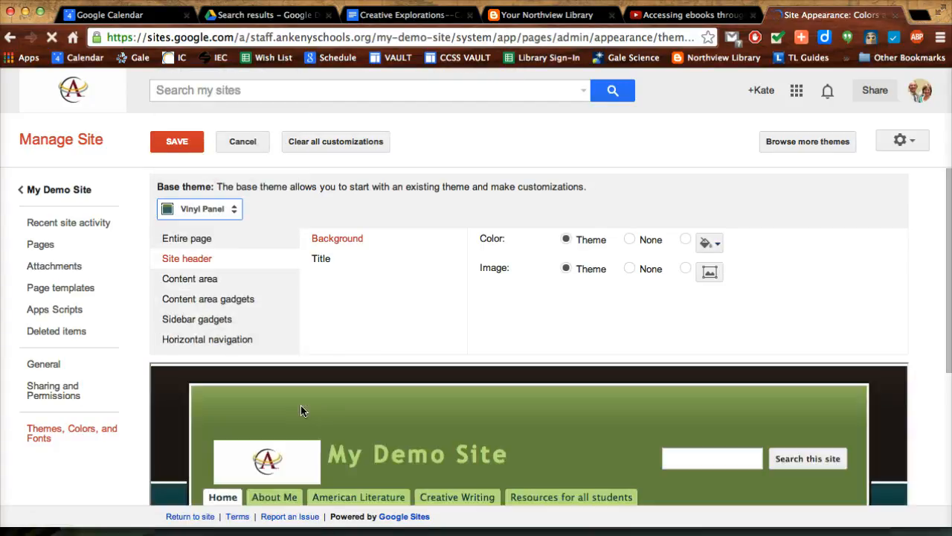
{"action": "scroll", "coordinate": [302, 409], "scroll_direction": "down", "scroll_amount": 1}
{"action": "scroll", "coordinate": [300, 405], "scroll_direction": "down", "scroll_amount": 3}
{"action": "scroll", "coordinate": [300, 405], "scroll_direction": "up", "scroll_amount": 4}
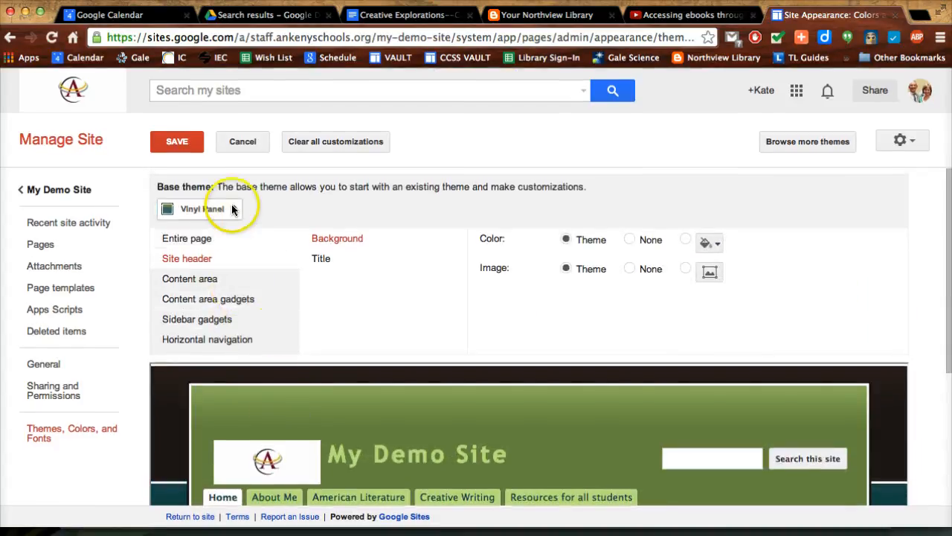
{"action": "left_click", "coordinate": [231, 206]}
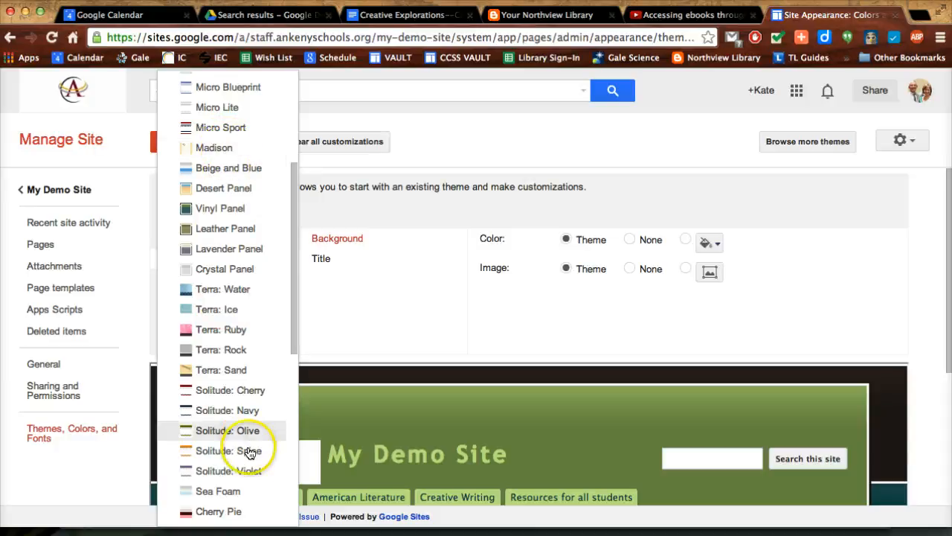
{"action": "left_click", "coordinate": [357, 322]}
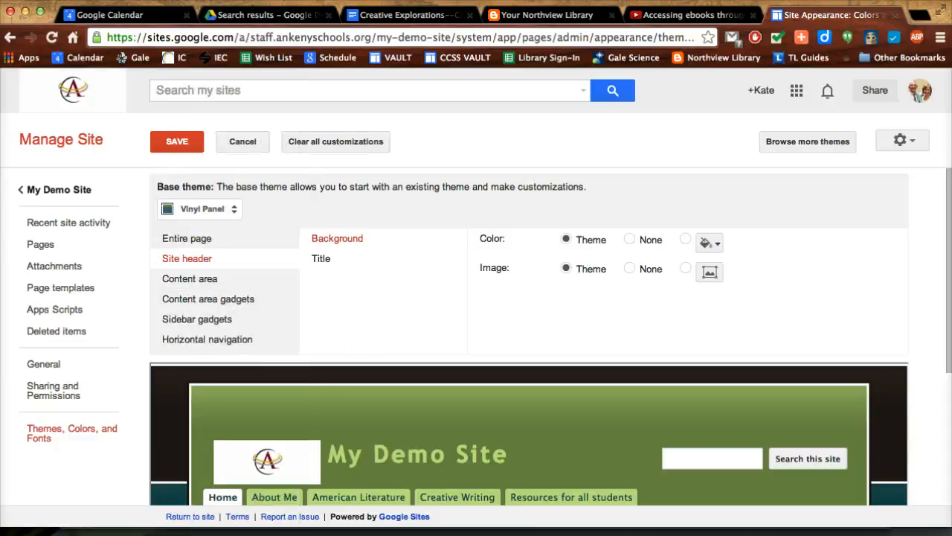